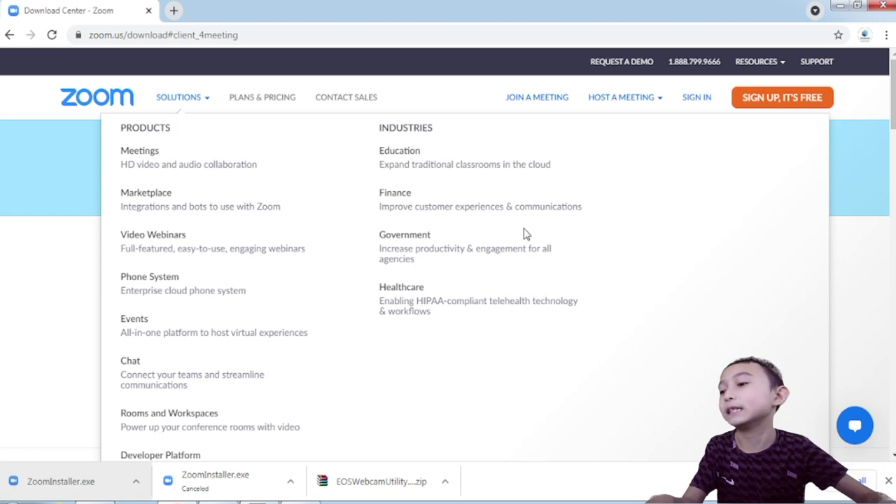
# Dismiss the Start menu and Solutions menu, then open a blank new browser tab
pyautogui.click(17, 501)
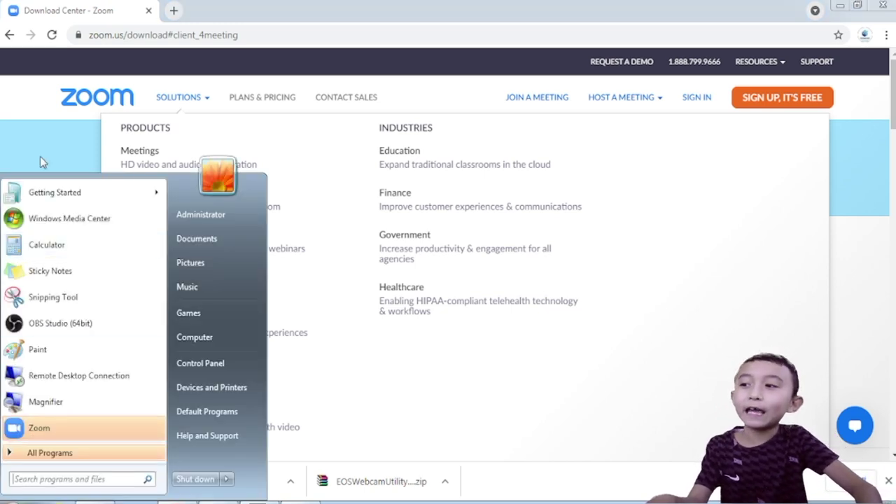
pyautogui.click(63, 157)
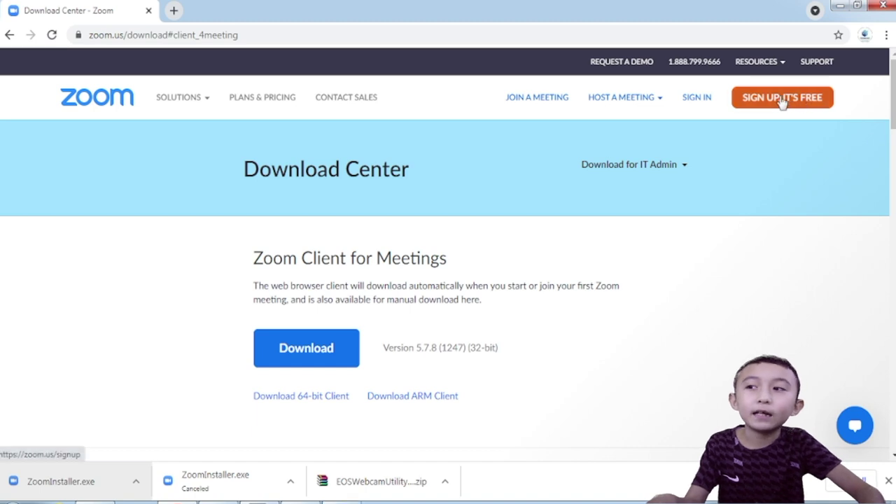
pyautogui.click(173, 9)
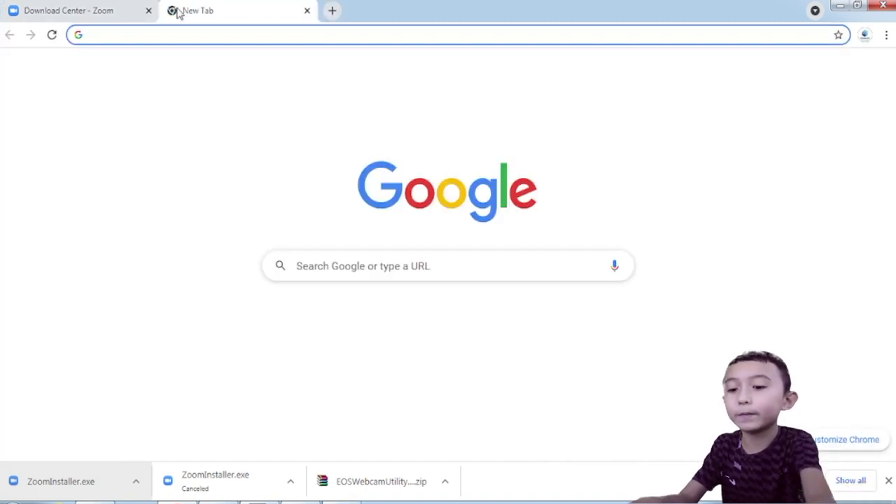
# Search Google for '10minmail' and open the 10 Minute Email site
pyautogui.write('10minmail')
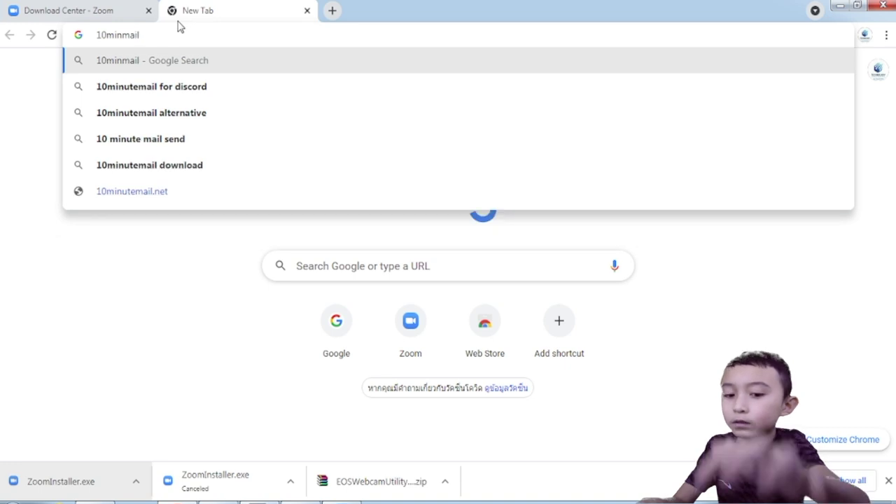
pyautogui.press('Return')
pyautogui.click(175, 305)
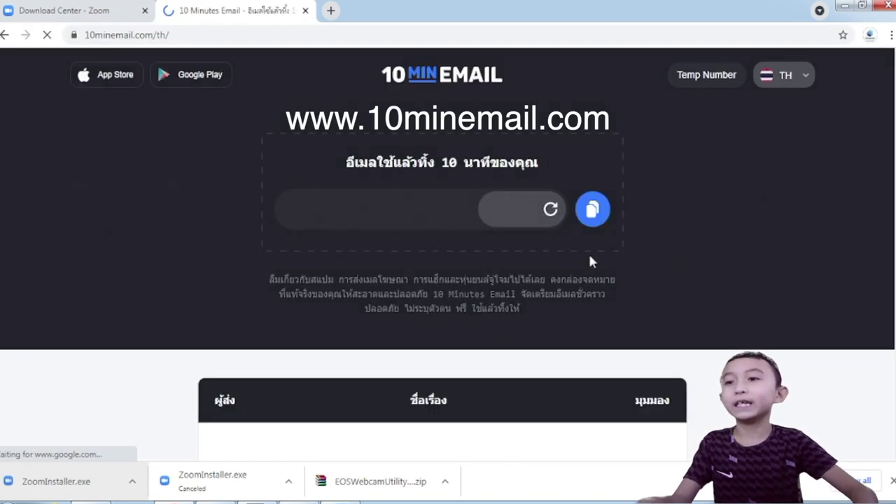
# Copy the temporary email address and return to the Zoom Download Center tab
pyautogui.click(588, 212)
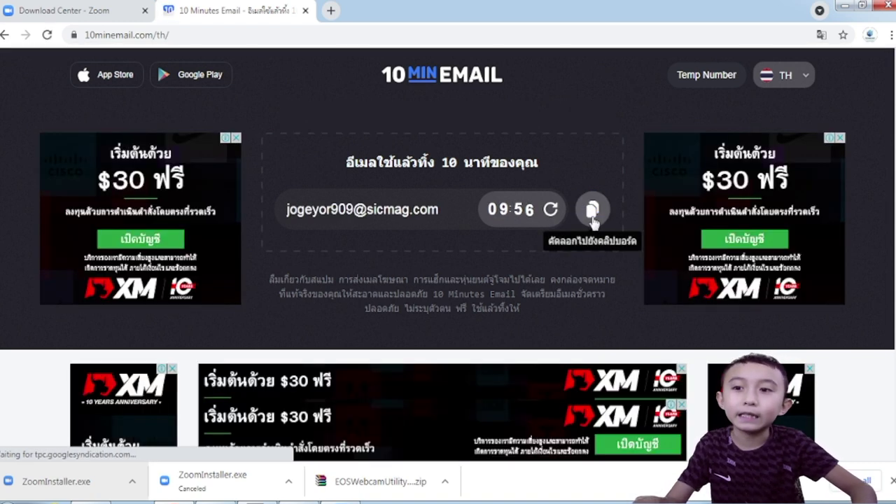
pyautogui.click(592, 210)
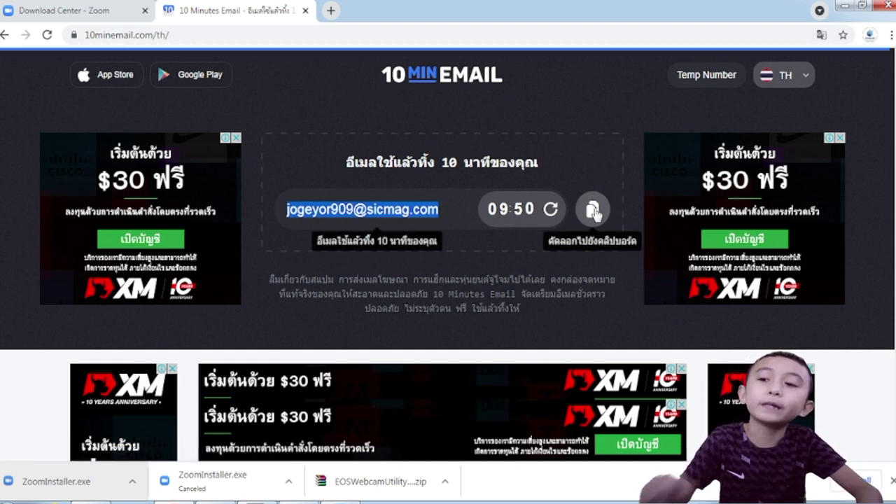
pyautogui.click(593, 211)
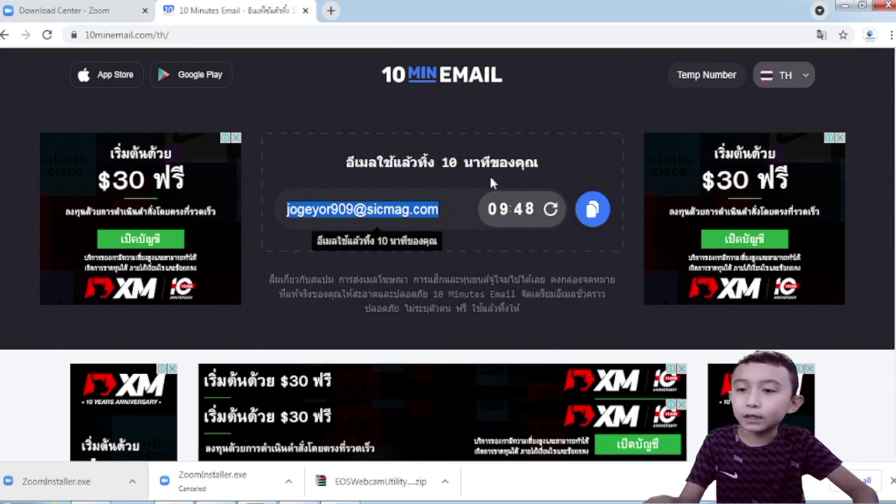
pyautogui.click(87, 13)
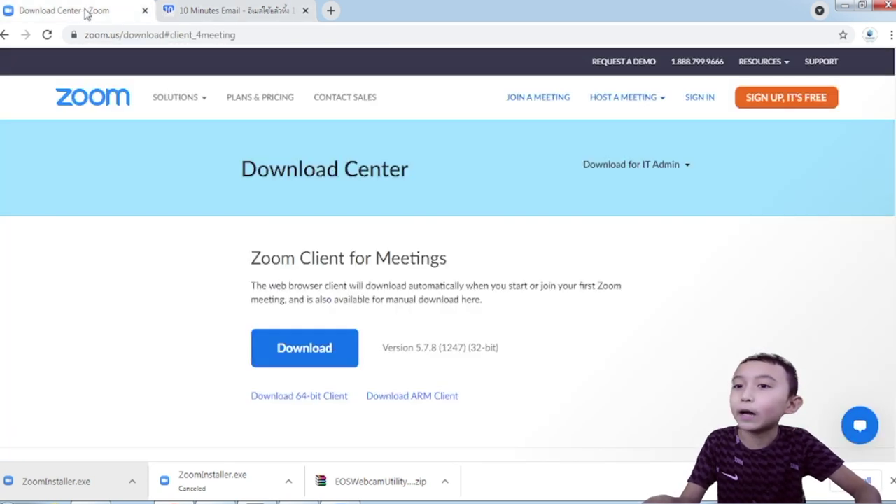
# Start the free Zoom sign-up and read the date-of-birth verification prompt
pyautogui.click(806, 104)
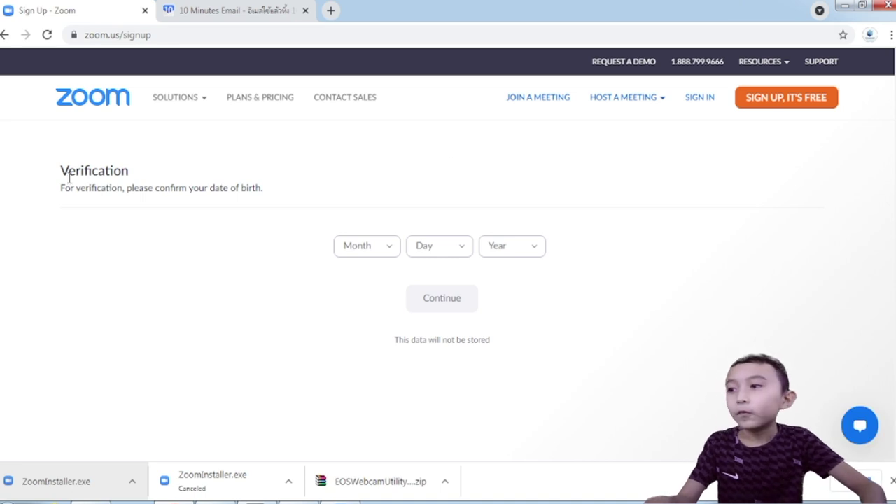
pyautogui.moveTo(56, 175); pyautogui.dragTo(212, 199)
pyautogui.click(218, 202)
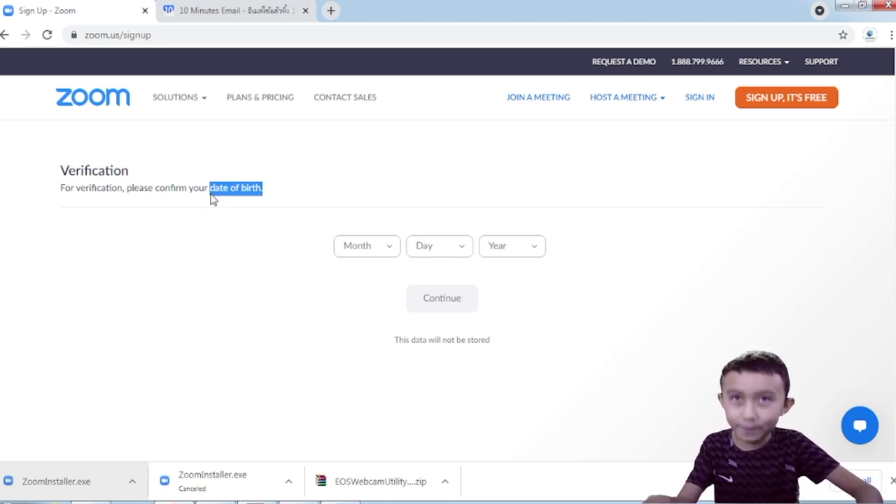
# Enter the birth date Feb 2, 2000 and continue
pyautogui.click(341, 253)
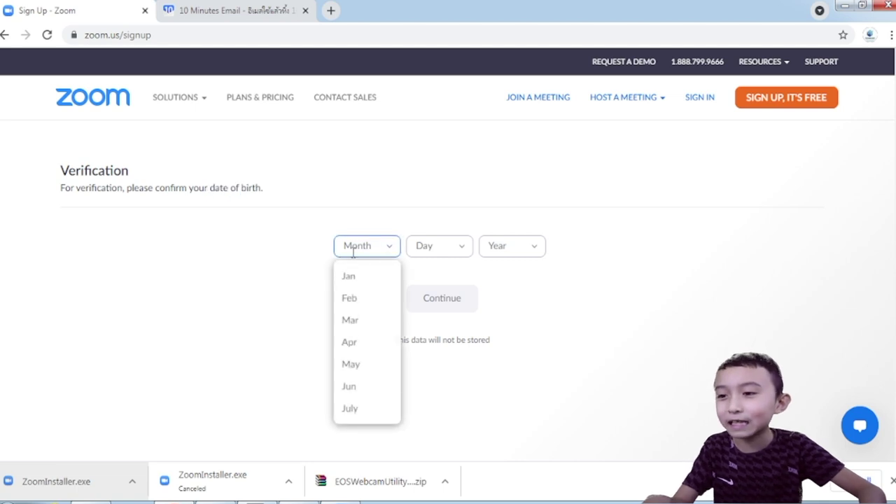
pyautogui.click(369, 298)
pyautogui.click(441, 253)
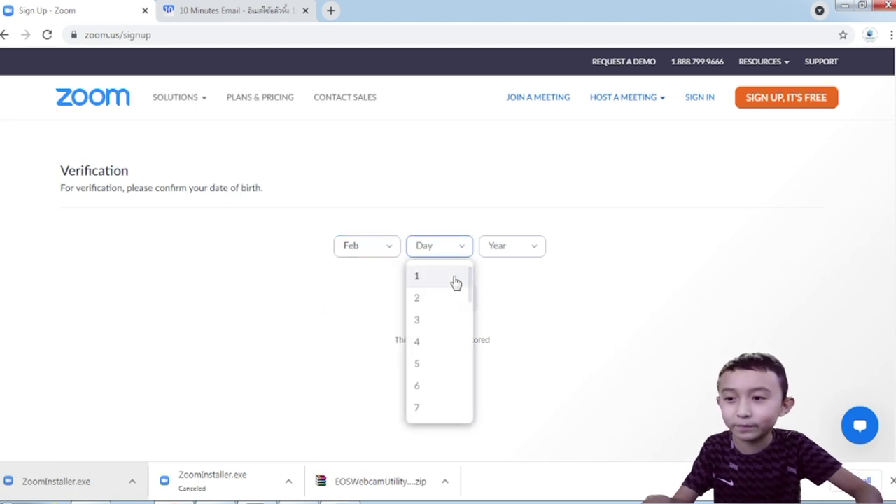
pyautogui.click(492, 246)
pyautogui.click(536, 250)
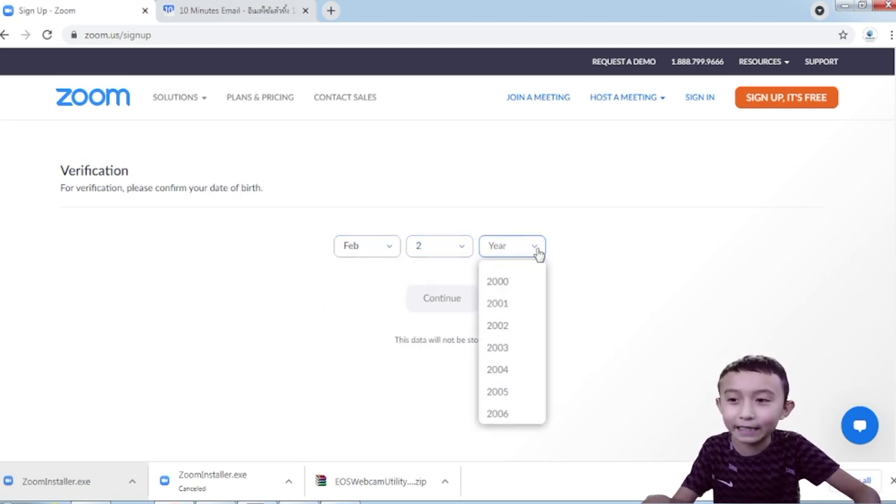
pyautogui.click(518, 281)
pyautogui.click(466, 308)
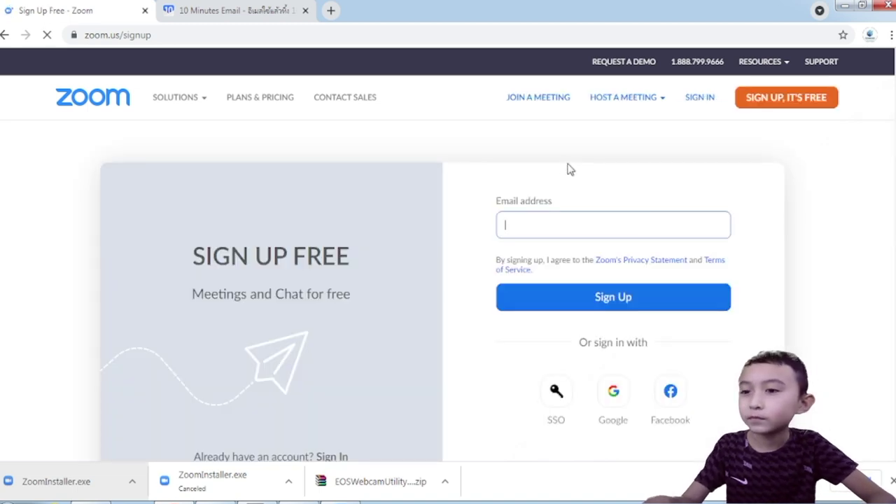
# Paste the temporary address into the Email field and submit the sign-up
pyautogui.hotkey('ctrl', 'v')
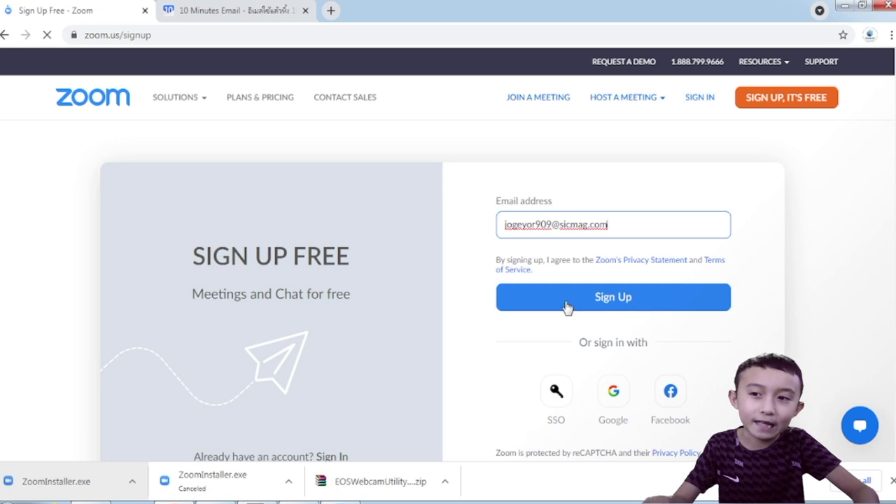
pyautogui.click(597, 298)
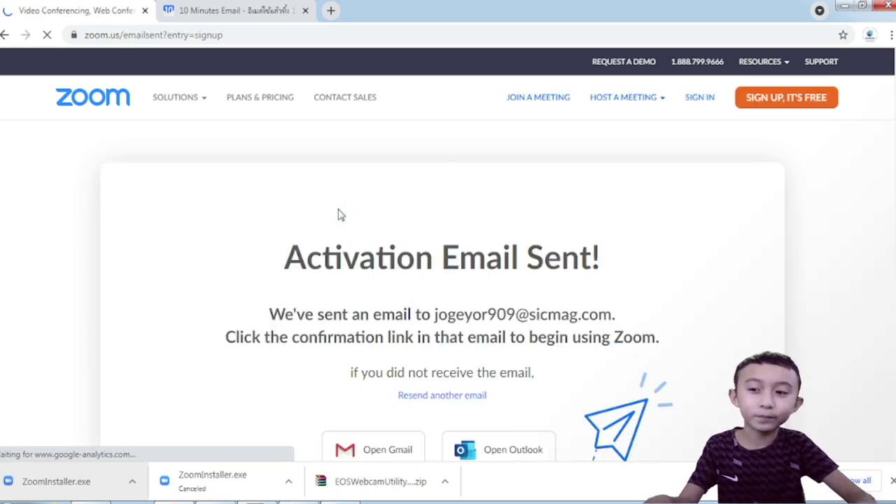
pyautogui.scroll(-1, 363, 279)
pyautogui.moveTo(277, 193); pyautogui.dragTo(633, 196)
# Review the activation-email notice, then switch to the temporary inbox
pyautogui.moveTo(264, 253); pyautogui.dragTo(680, 280)
pyautogui.click(680, 280)
pyautogui.moveTo(236, 254); pyautogui.dragTo(628, 249)
pyautogui.moveTo(223, 268); pyautogui.dragTo(668, 259)
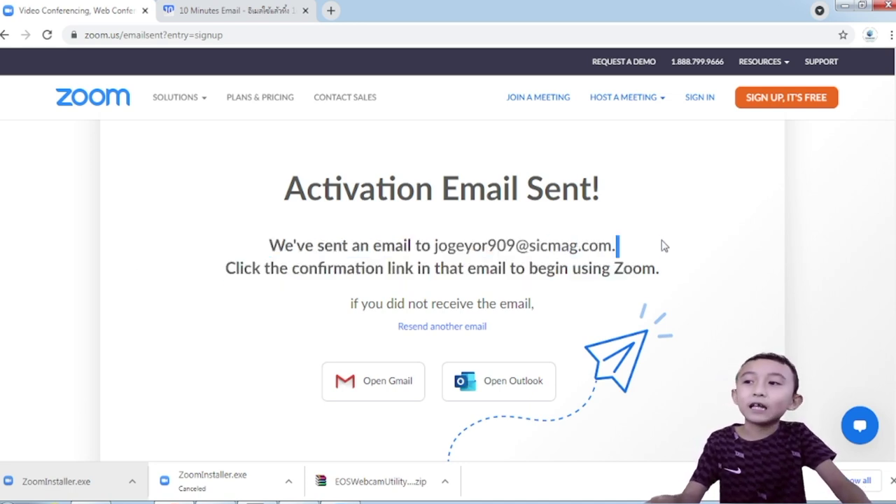
pyautogui.click(239, 17)
# Open Zoom's activation email and scroll down to its fallback activation link
pyautogui.scroll(-7, 513, 326)
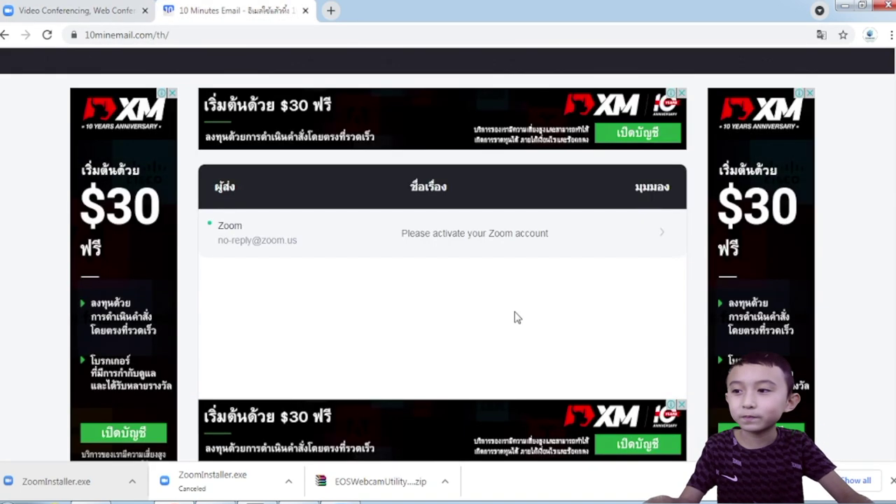
pyautogui.scroll(2, 301, 205)
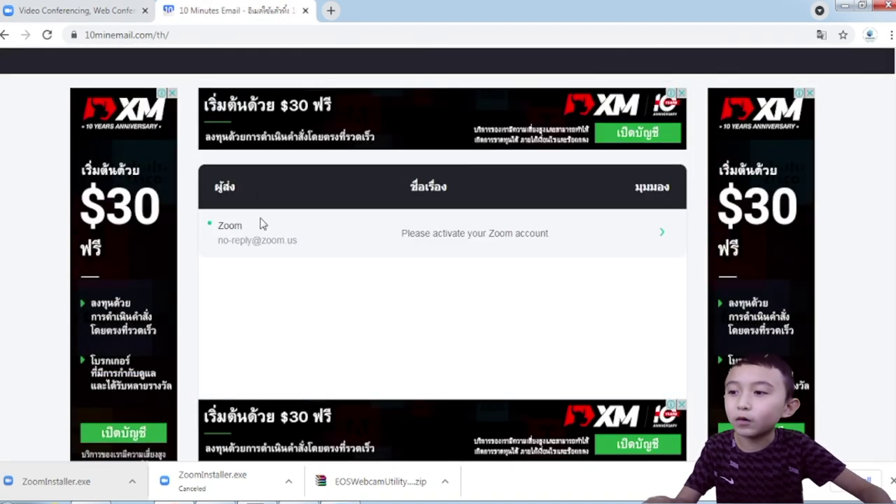
pyautogui.click(225, 241)
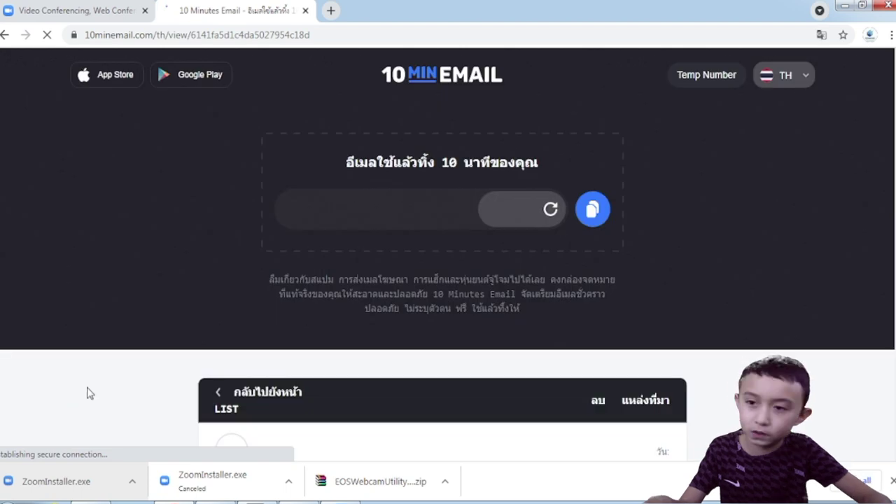
pyautogui.scroll(-3, 415, 346)
pyautogui.scroll(-5, 394, 329)
pyautogui.scroll(-2, 441, 282)
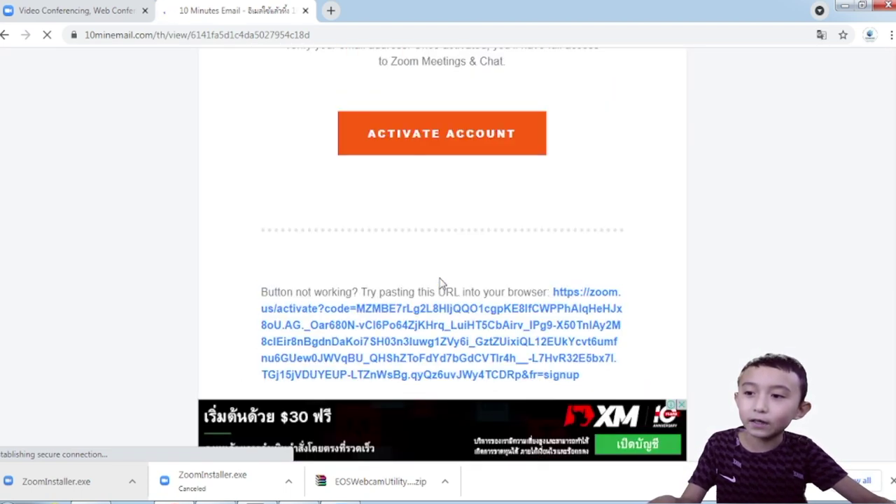
pyautogui.scroll(10, 444, 284)
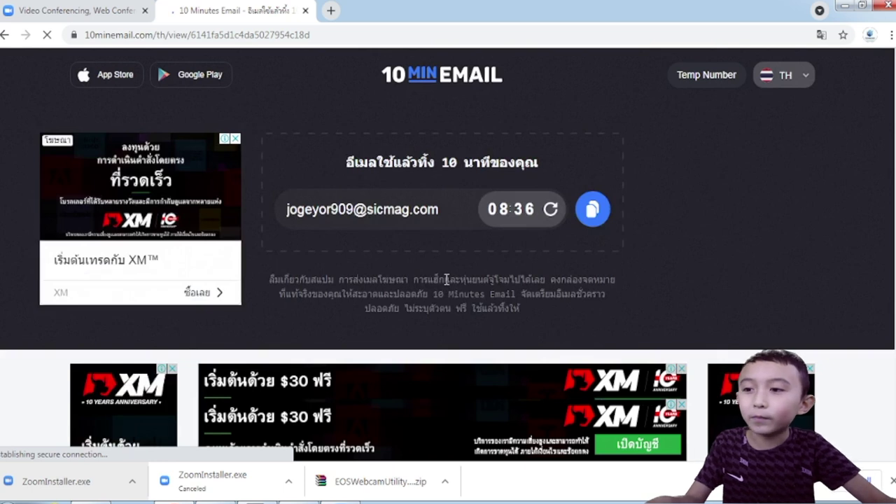
pyautogui.scroll(-8, 448, 280)
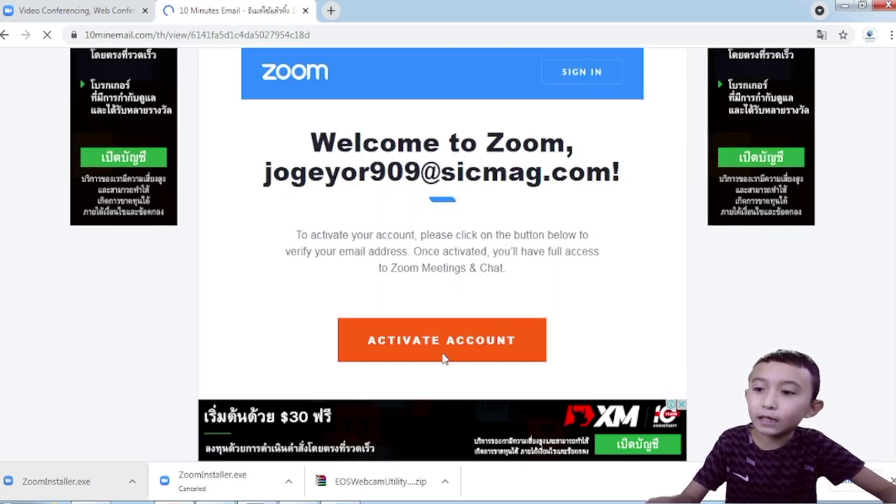
pyautogui.scroll(-3, 456, 348)
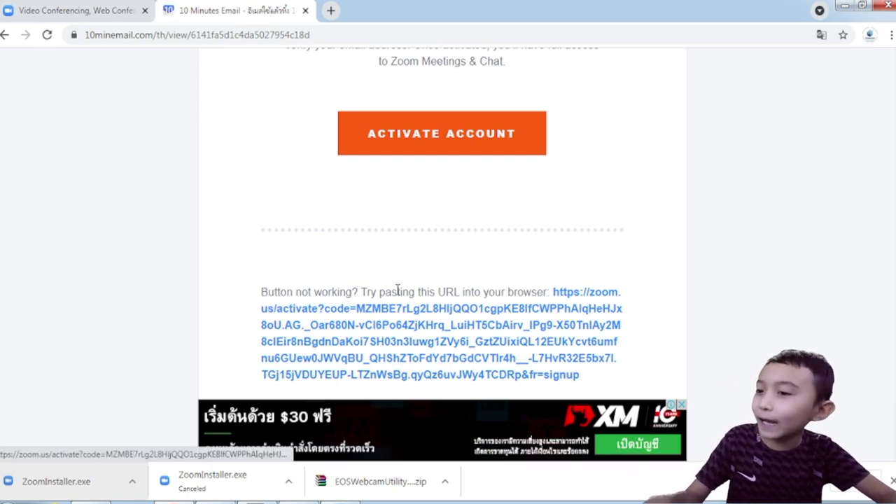
# Copy the activation link address and test-paste it in a temporary tab
pyautogui.rightClick(382, 348)
pyautogui.click(456, 433)
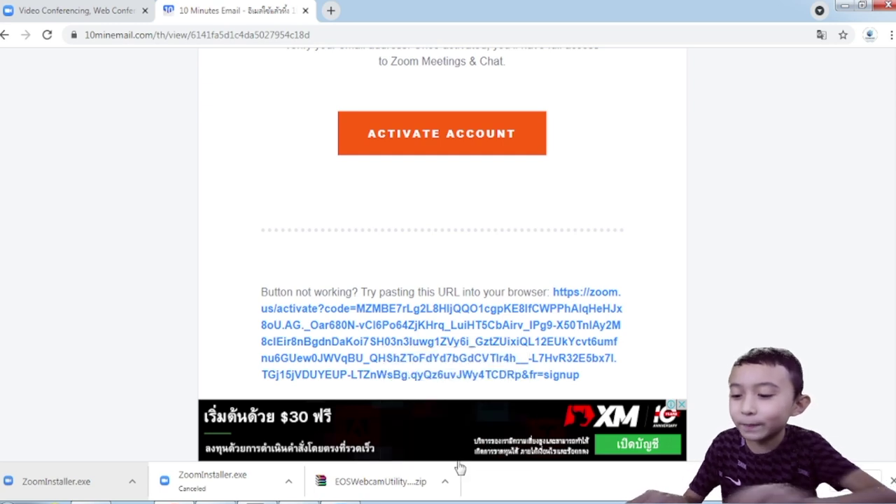
pyautogui.hotkey('ctrl', 't')
pyautogui.hotkey('ctrl', 'v')
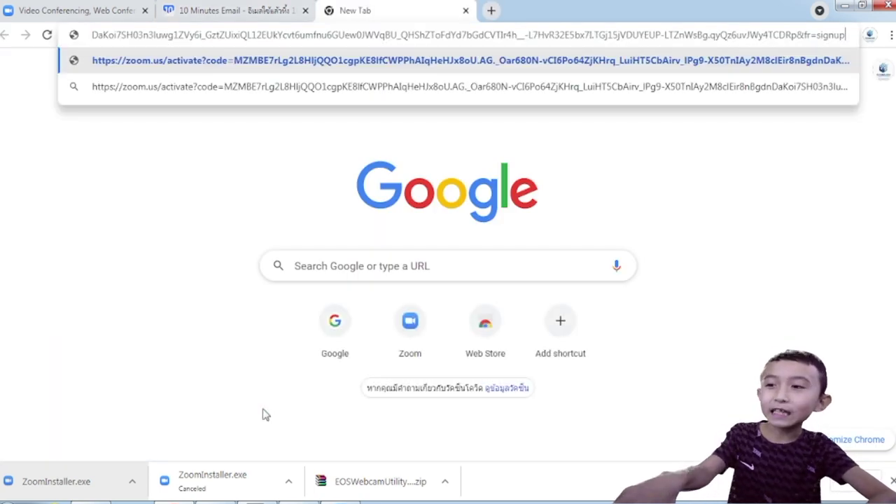
pyautogui.hotkey('ctrl', 'w')
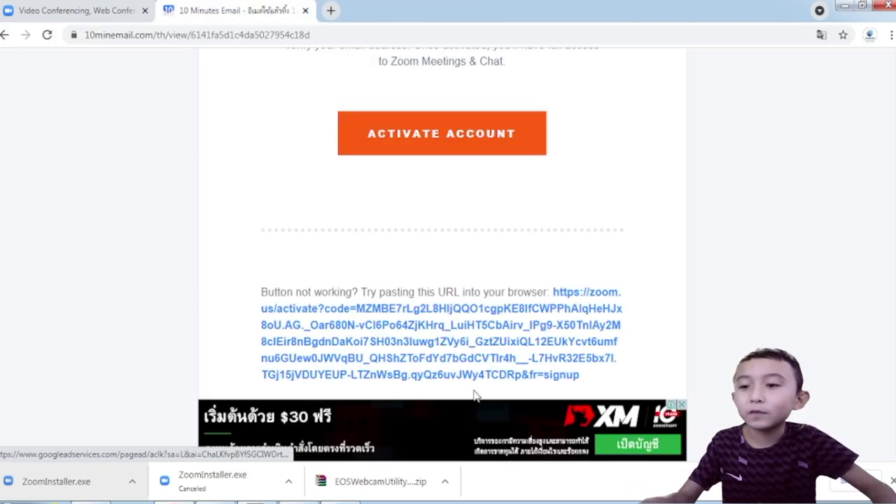
# Follow the email's activation link to the 'Welcome to Zoom' account form
pyautogui.click(478, 335)
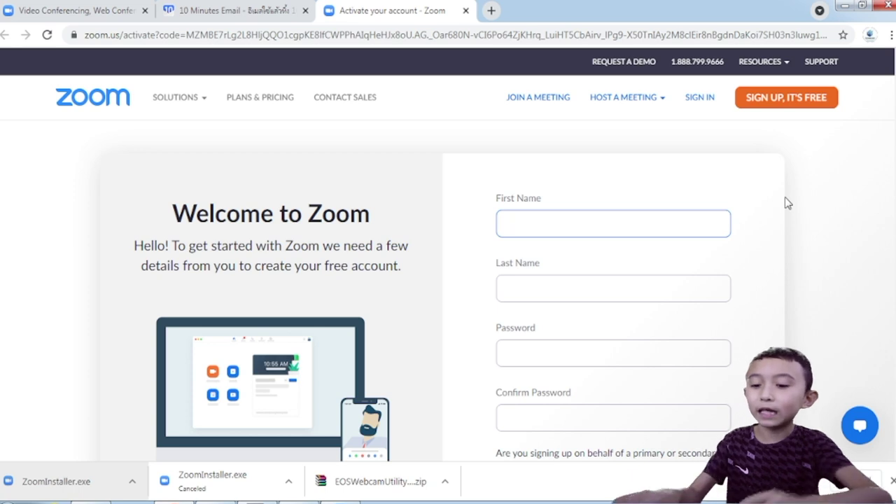
# Fill in the new account's first name and last name
pyautogui.hotkey('ctrl', 'a')
pyautogui.write('S')
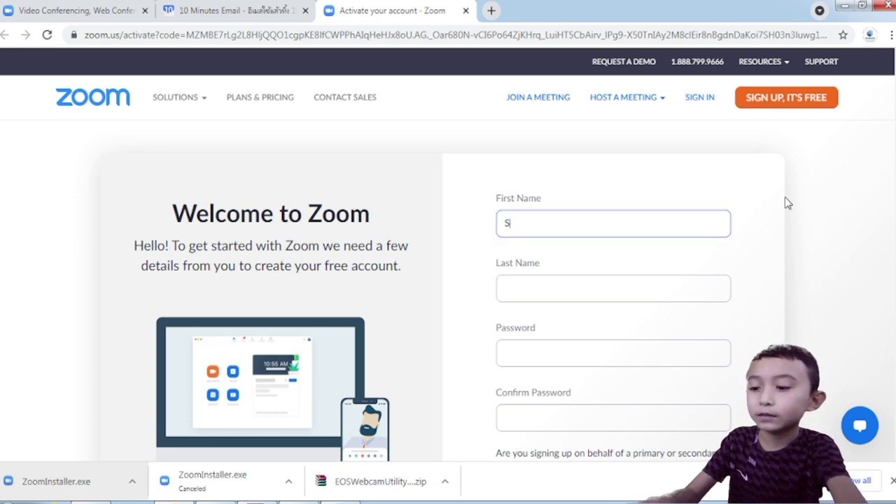
pyautogui.write('am')
pyautogui.press('Tab')
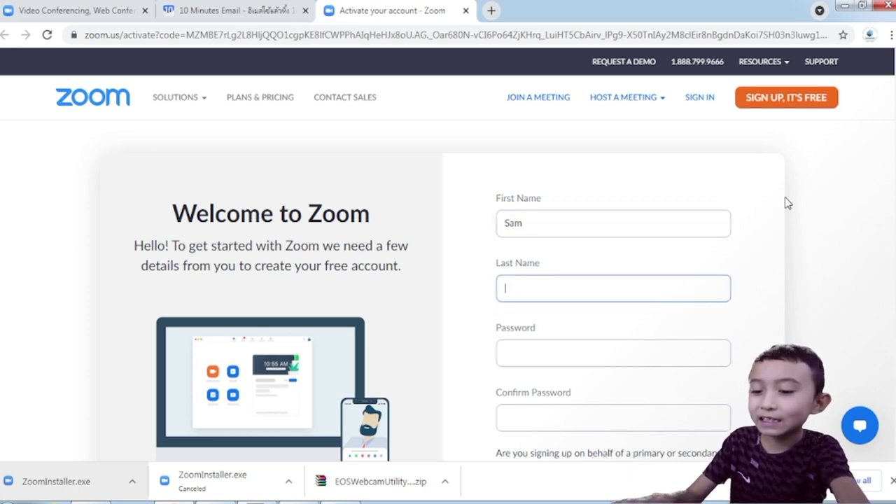
pyautogui.press('Tab')
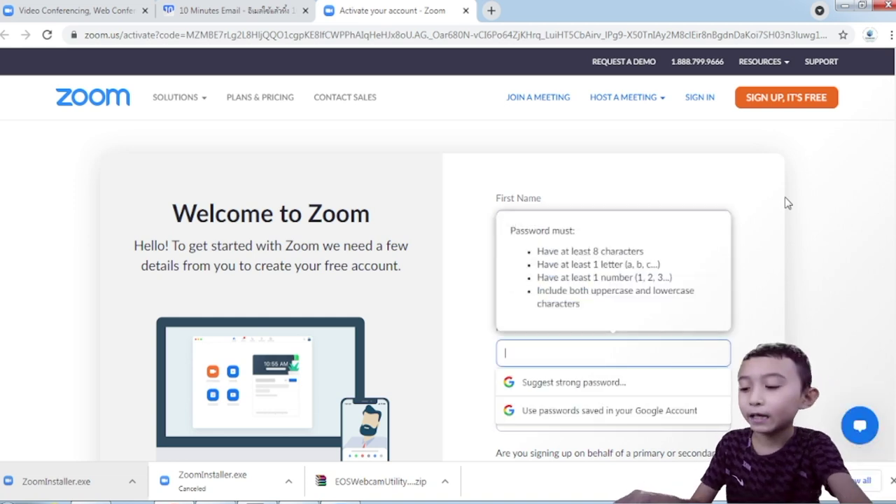
# Enter a valid account password, retyping it until accepted
pyautogui.write('••')
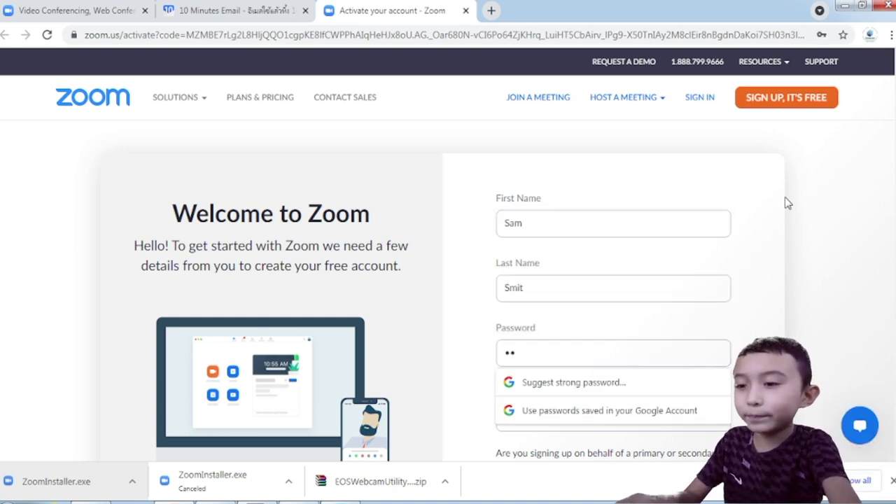
pyautogui.click(601, 355)
pyautogui.press('BackSpace')
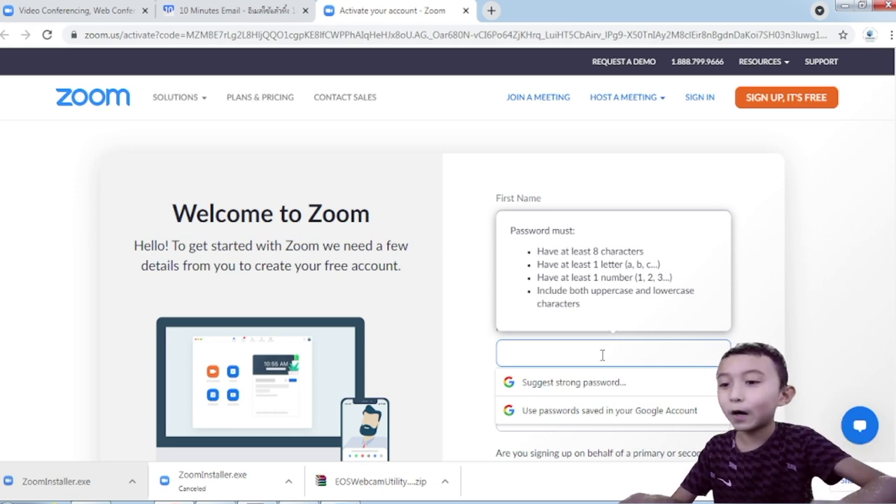
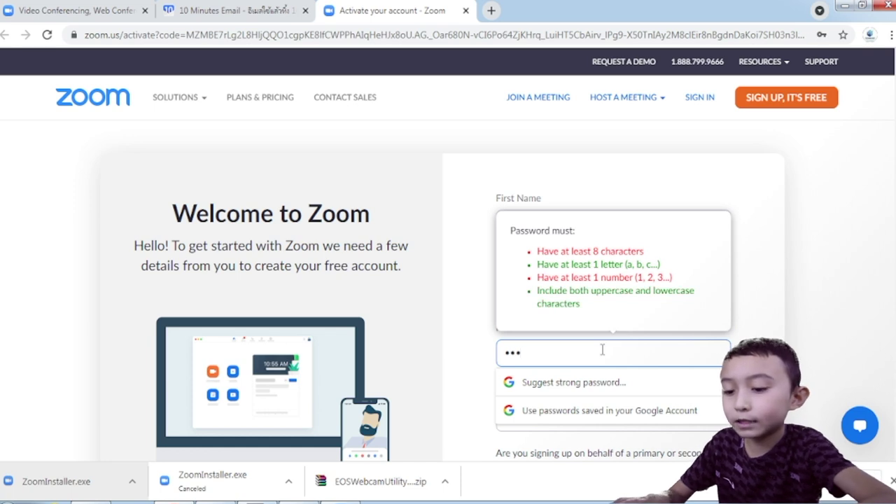
pyautogui.hotkey('ctrl', 'a')
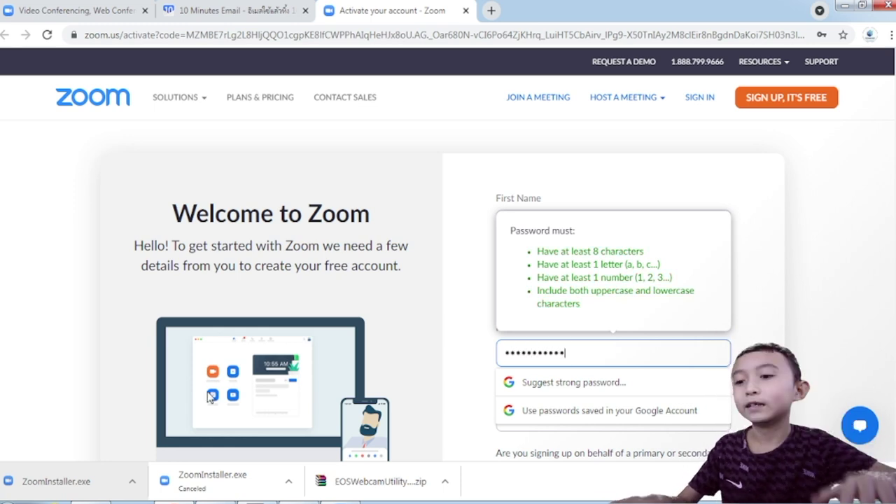
pyautogui.press('Tab')
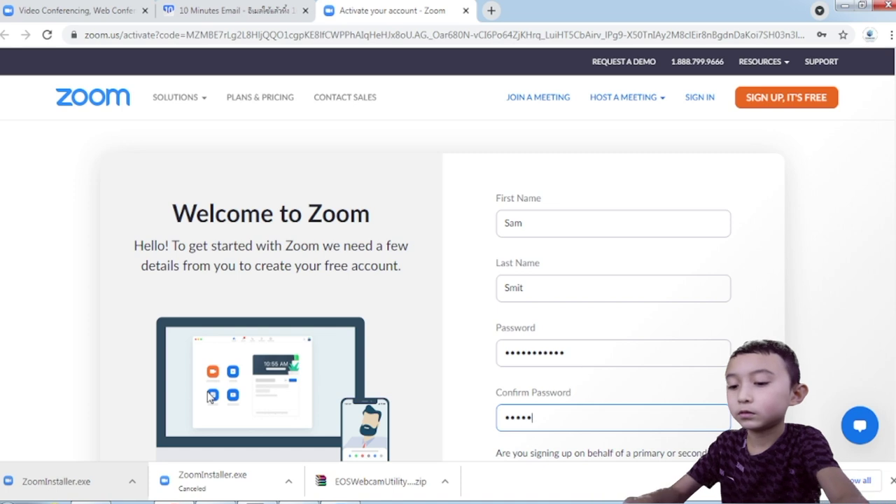
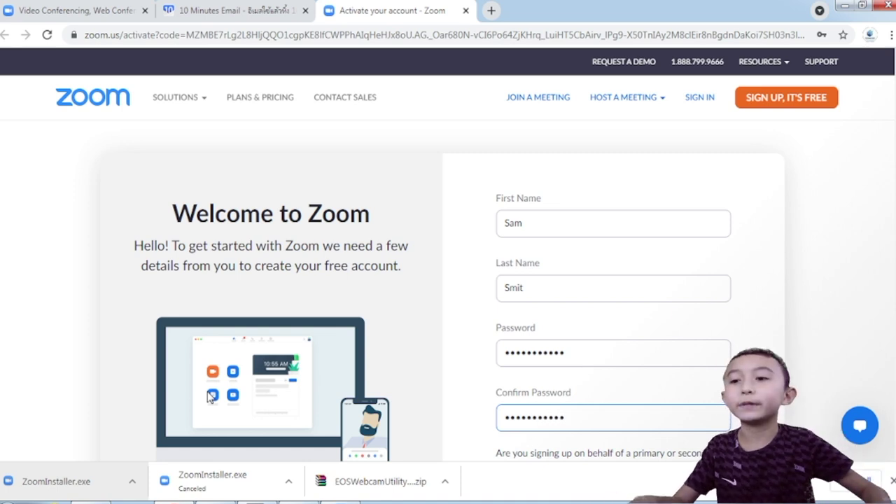
# Confirm the password, leave K-12 set to No, and submit the form
pyautogui.scroll(-4, 490, 273)
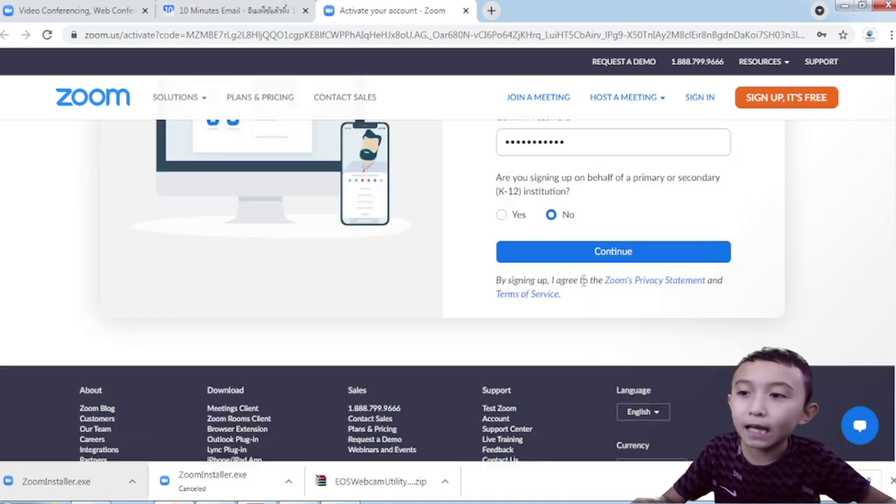
pyautogui.scroll(2, 535, 231)
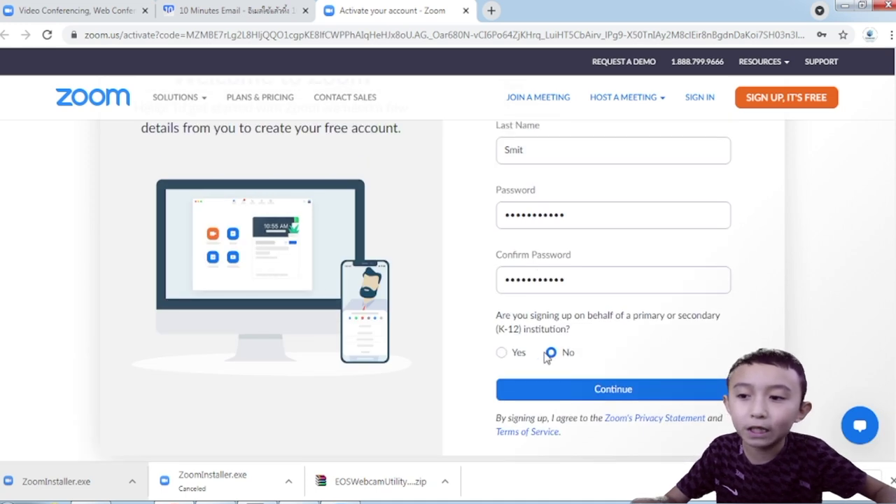
pyautogui.click(573, 385)
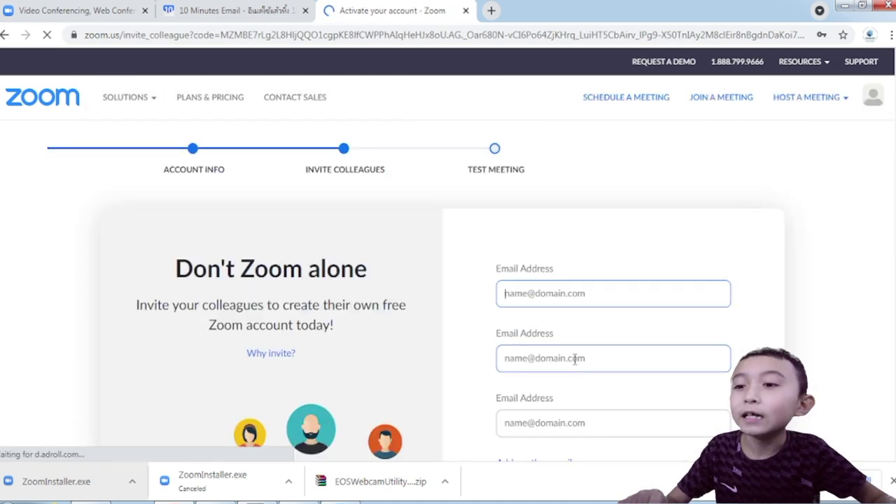
# Decline Chrome's save-password offer and skip inviting colleagues
pyautogui.scroll(-2, 335, 254)
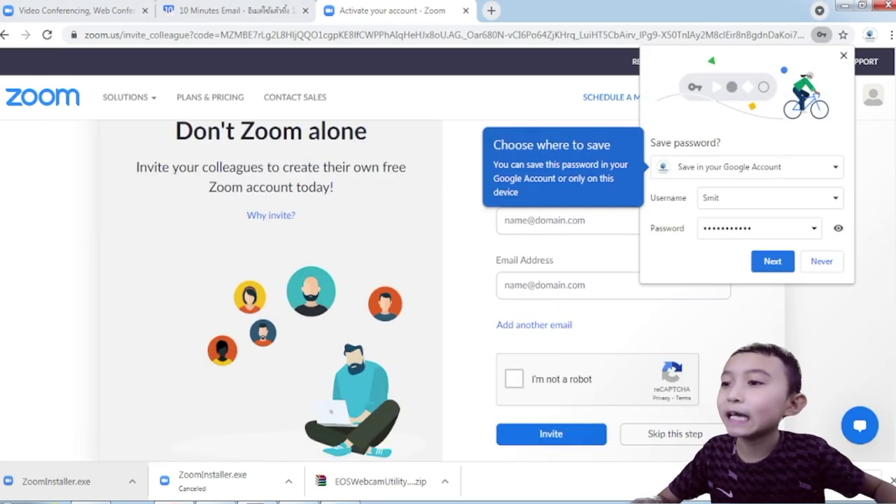
pyautogui.click(820, 261)
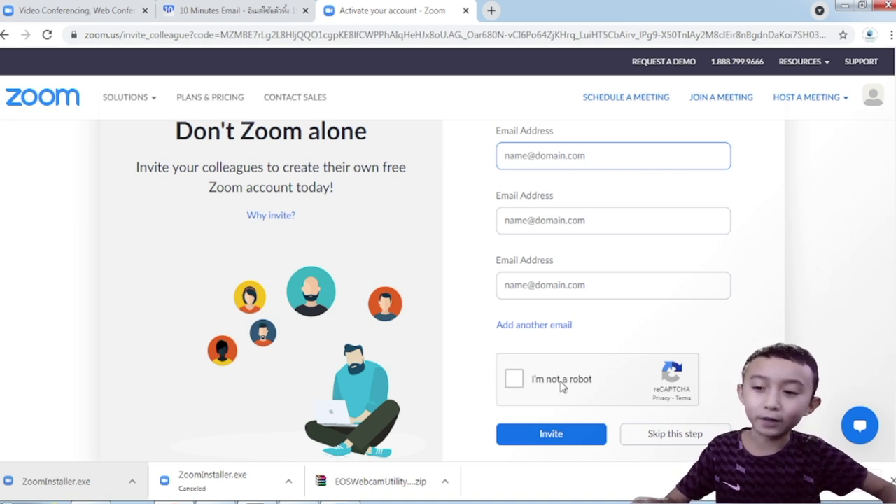
pyautogui.click(670, 433)
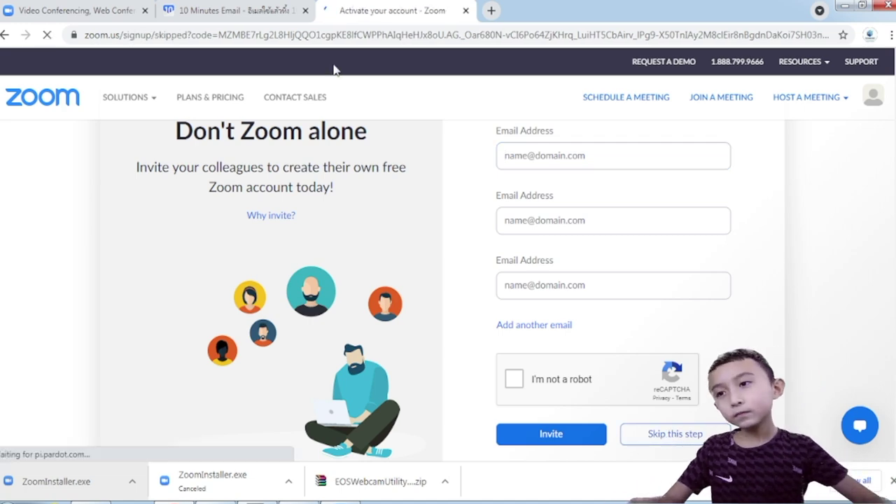
pyautogui.scroll(-1, 559, 256)
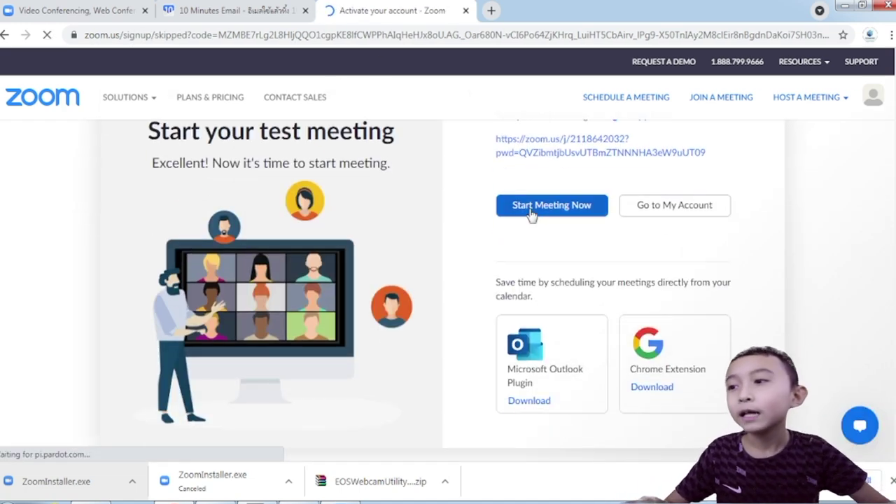
pyautogui.scroll(1, 529, 214)
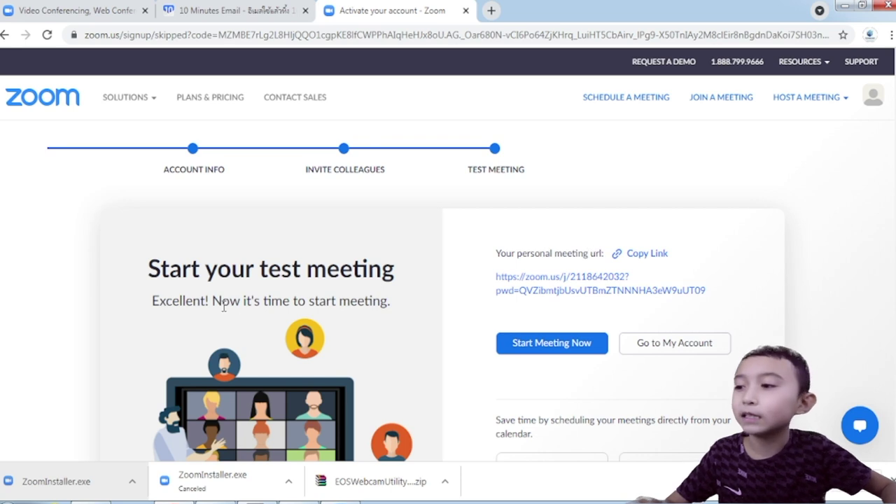
pyautogui.moveTo(143, 277); pyautogui.dragTo(404, 277)
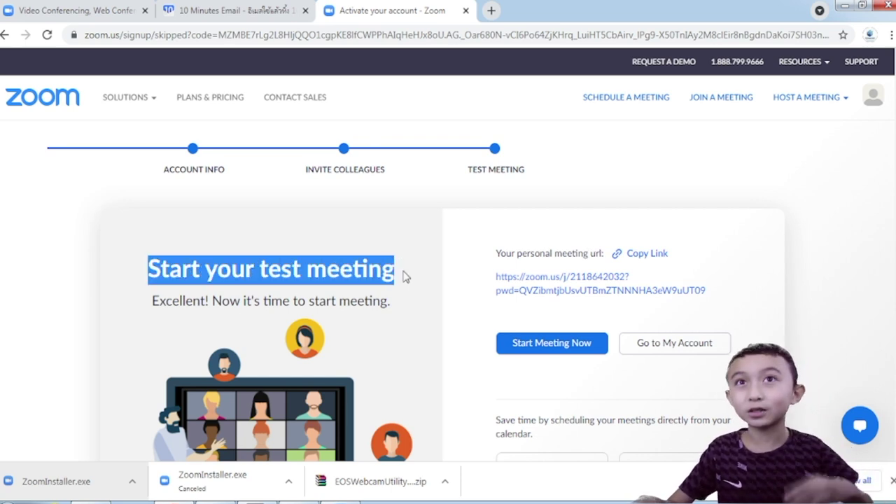
pyautogui.moveTo(142, 308); pyautogui.dragTo(401, 306)
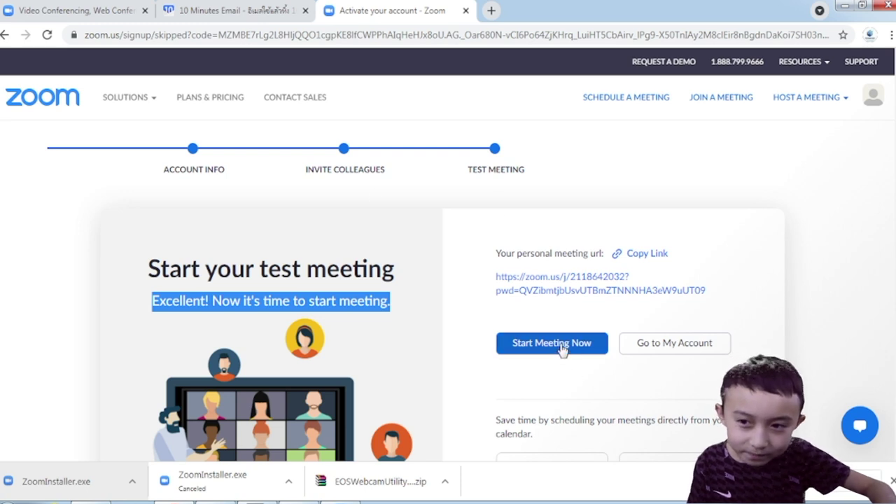
# Start the meeting now, always allowing zoom.us to open the Zoom Launcher
pyautogui.click(564, 349)
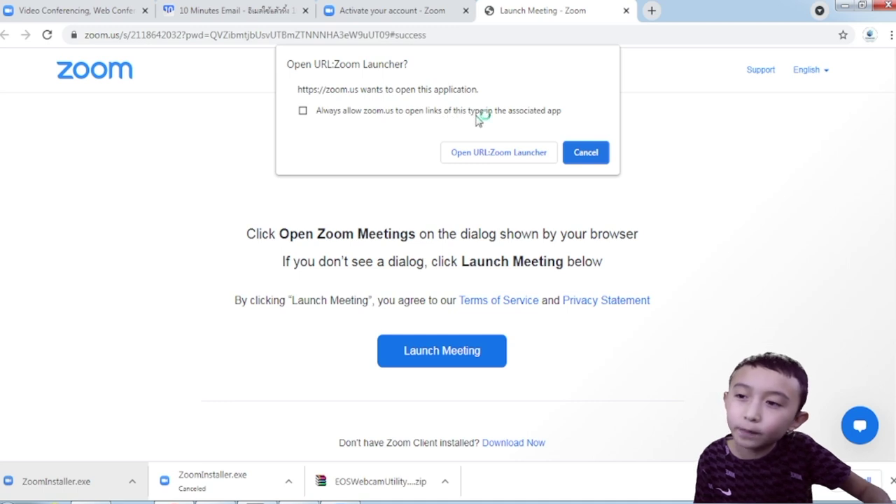
pyautogui.click(343, 115)
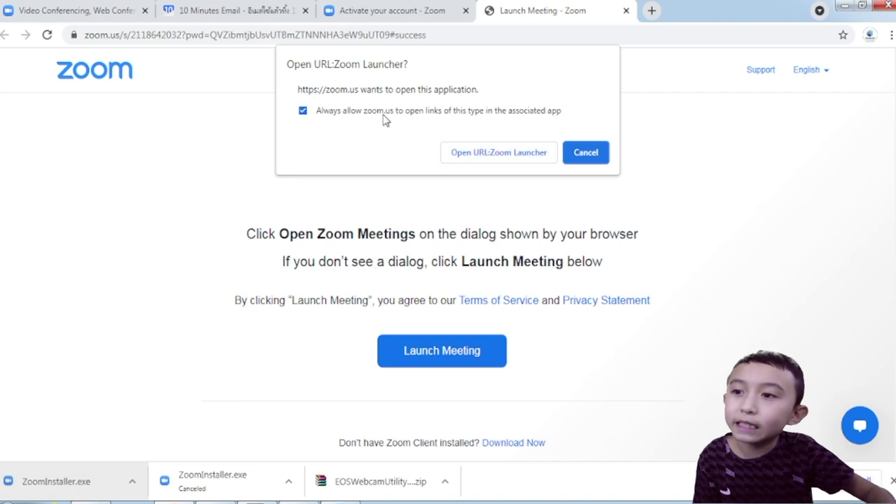
pyautogui.click(476, 152)
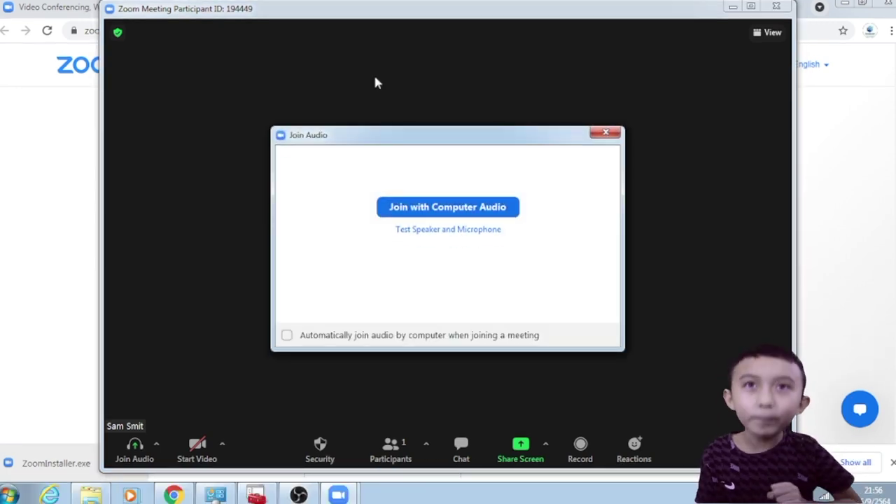
# Go full screen and join with computer audio, ticking 'Automatically join audio'
pyautogui.doubleClick(412, 124)
pyautogui.moveTo(445, 138); pyautogui.dragTo(428, 136)
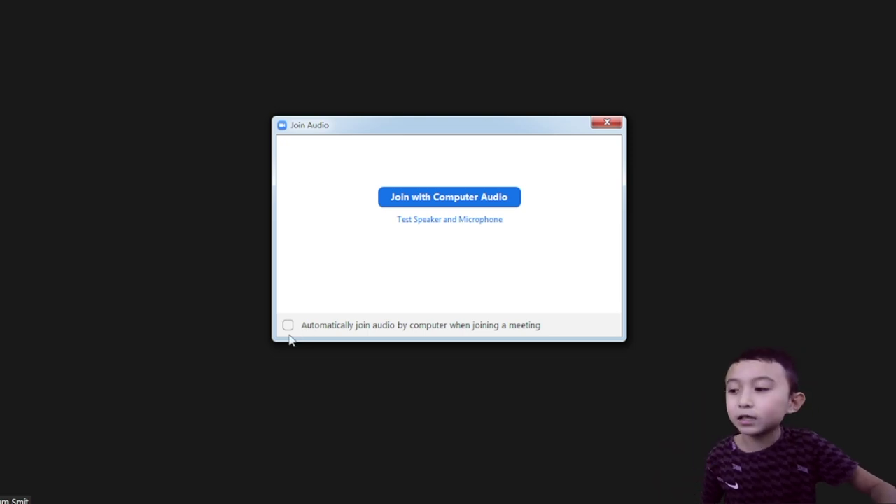
pyautogui.click(309, 328)
pyautogui.click(442, 198)
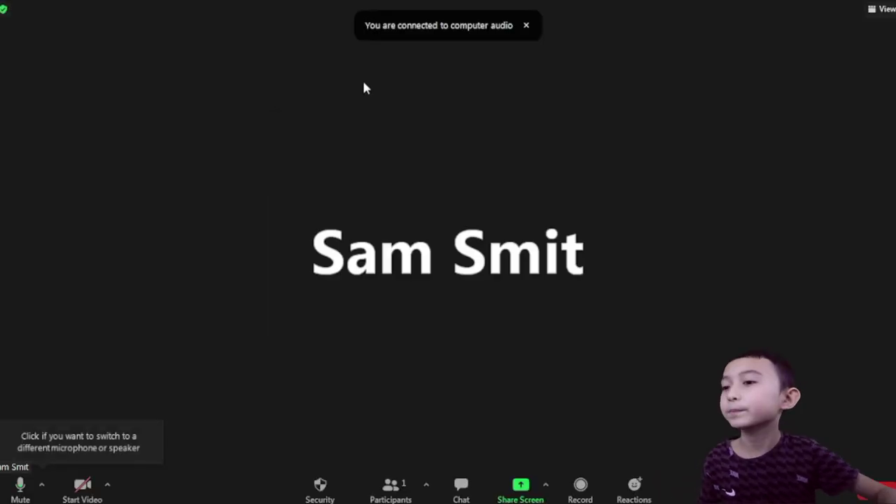
# Rename yourself to 'Hostz' from your video tile, with 'Remember my name' unticked
pyautogui.rightClick(378, 160)
pyautogui.click(436, 254)
pyautogui.write('H')
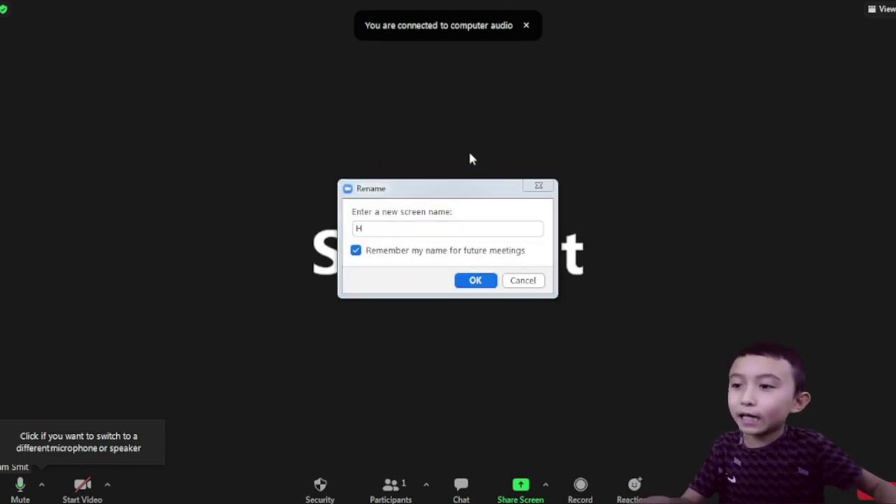
pyautogui.click(424, 250)
pyautogui.click(412, 221)
pyautogui.write('ostz')
pyautogui.press('Return')
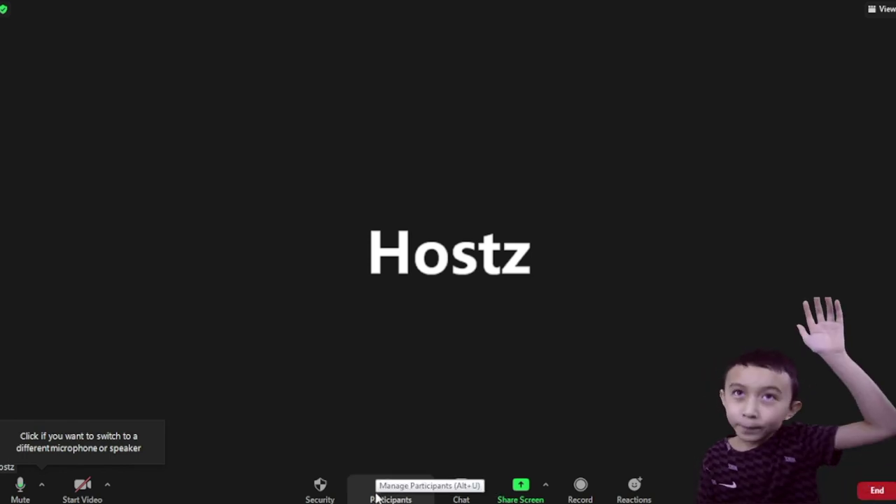
# Uncheck Enable Waiting Room in the Participants panel's more options, then close the panel
pyautogui.click(377, 495)
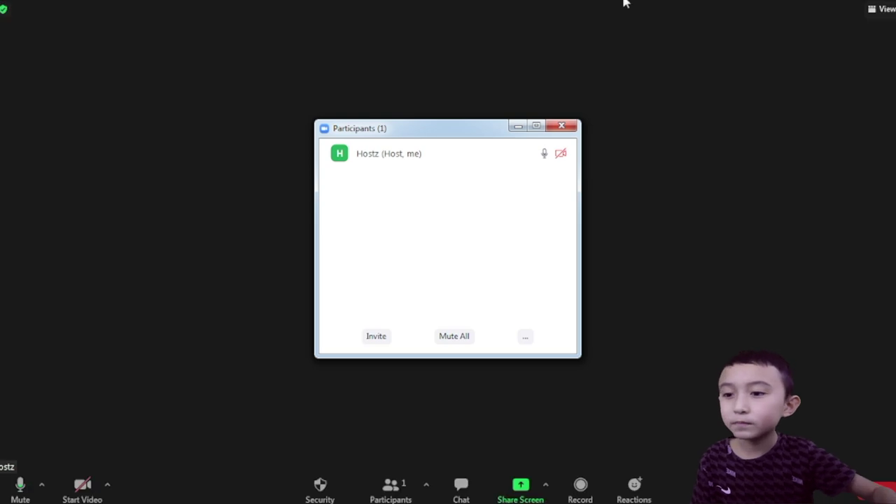
pyautogui.click(525, 339)
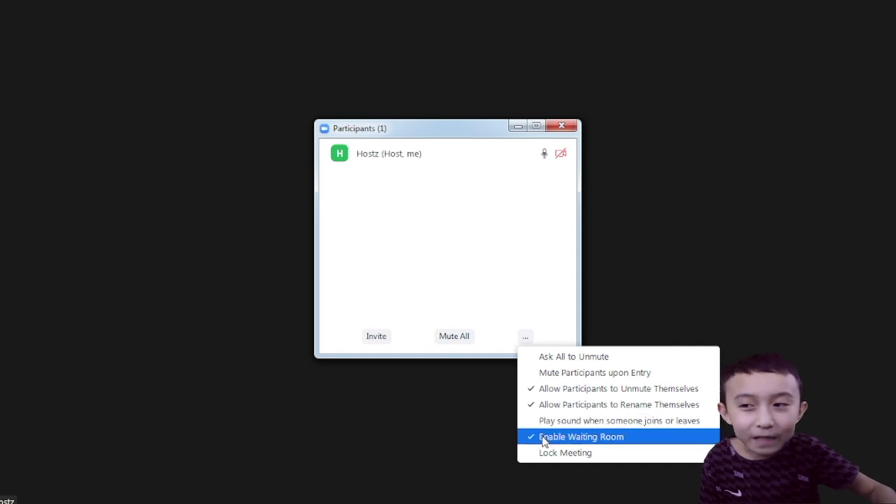
pyautogui.click(540, 435)
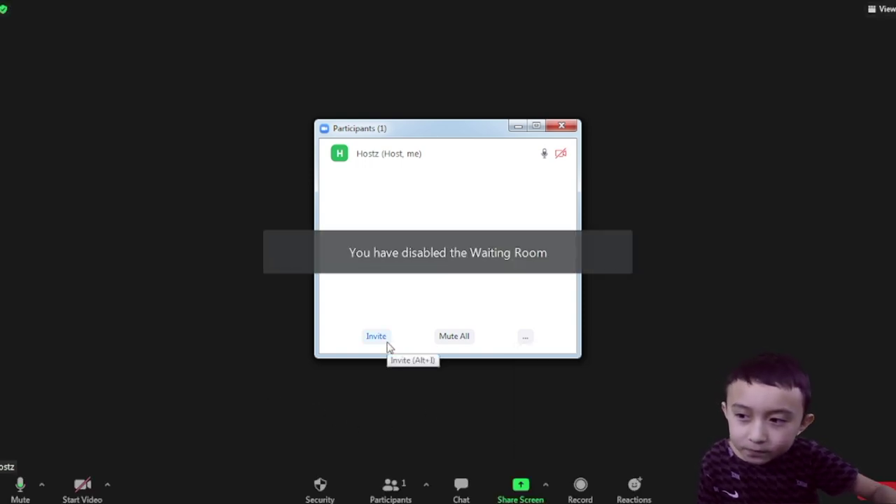
pyautogui.click(562, 127)
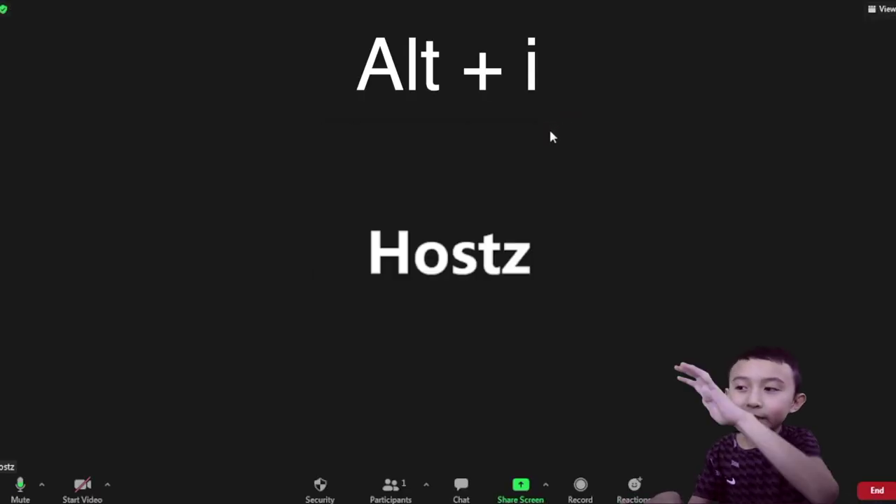
# Open the Invite window with Alt+I and copy the meeting's invite link
pyautogui.hotkey('alt', 'i')
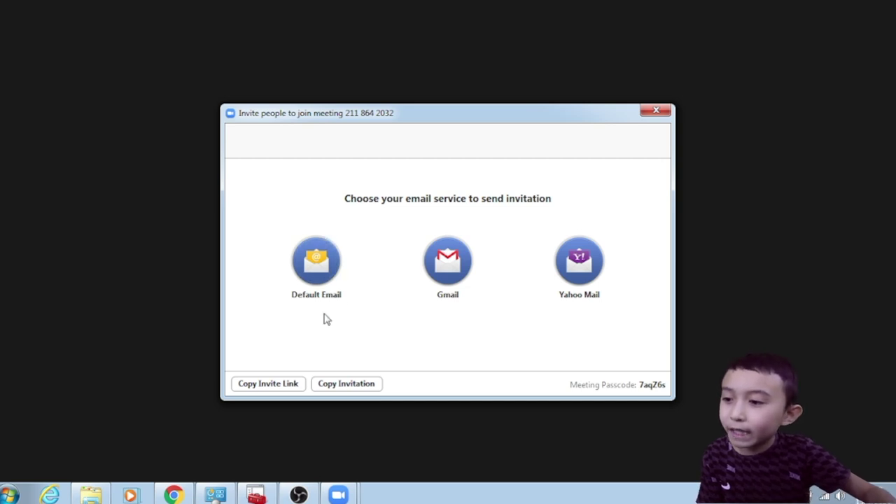
pyautogui.click(277, 387)
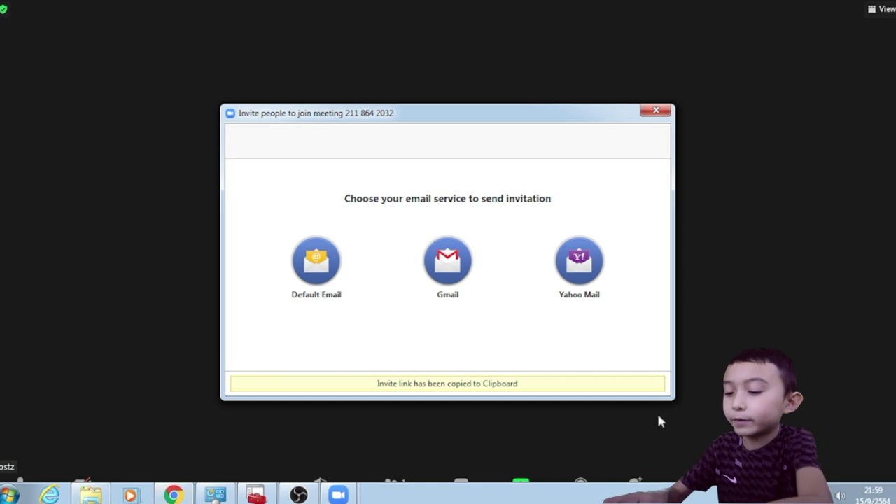
# Launch Notepad from the Run box by entering 'notepad'
pyautogui.press('super')
pyautogui.press('super+r')
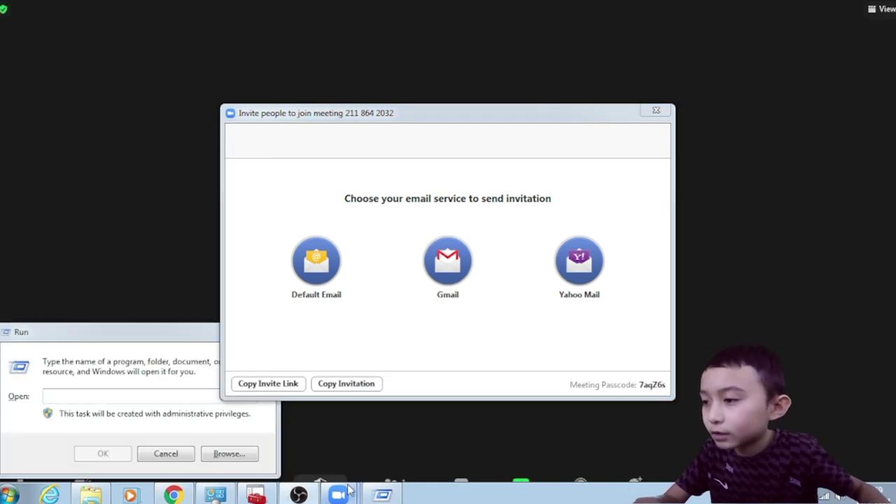
pyautogui.write('note')
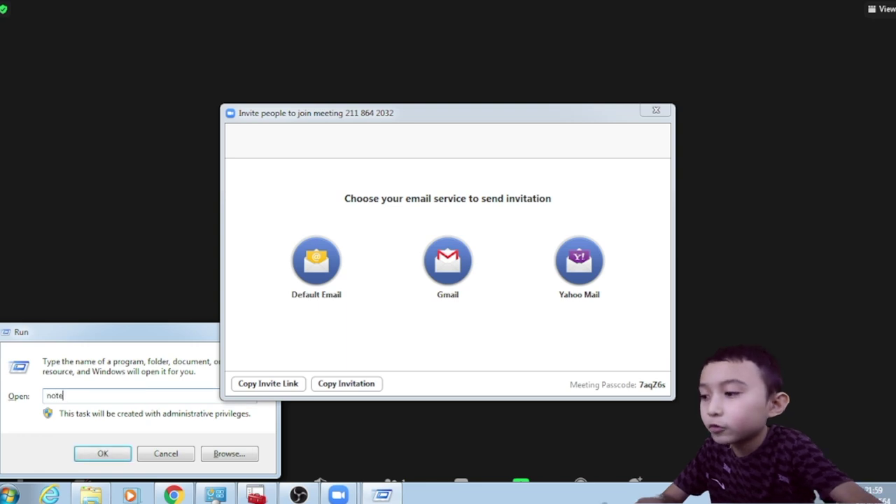
pyautogui.write('pad')
pyautogui.press('Return')
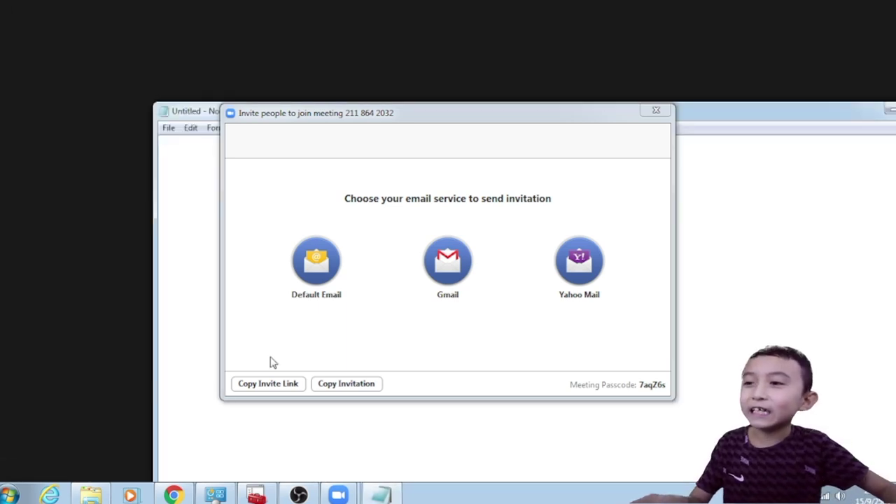
# Paste the copied meeting invite link into the empty Notepad page
pyautogui.moveTo(323, 120); pyautogui.dragTo(367, 216)
pyautogui.click(315, 147)
pyautogui.hotkey('ctrl', 'v')
# Overwrite the pasted link with '++++++' and switch back to the Zoom meeting
pyautogui.moveTo(517, 143); pyautogui.dragTo(124, 146)
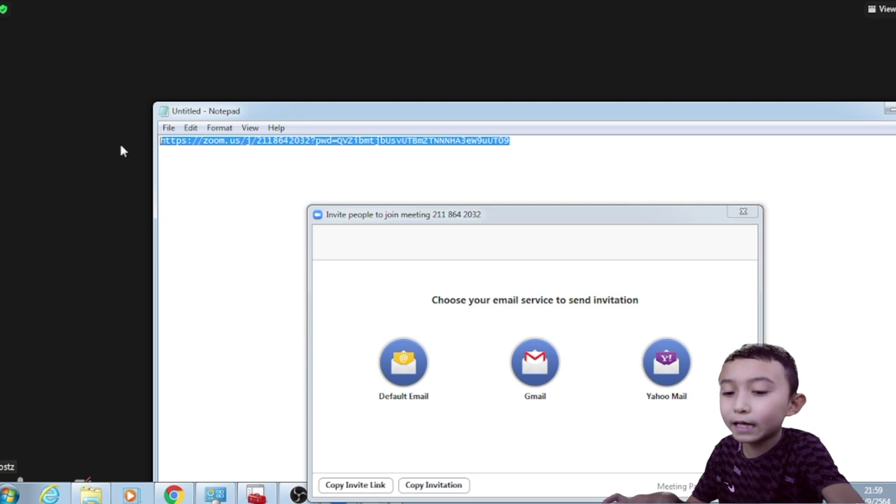
pyautogui.write('++++++')
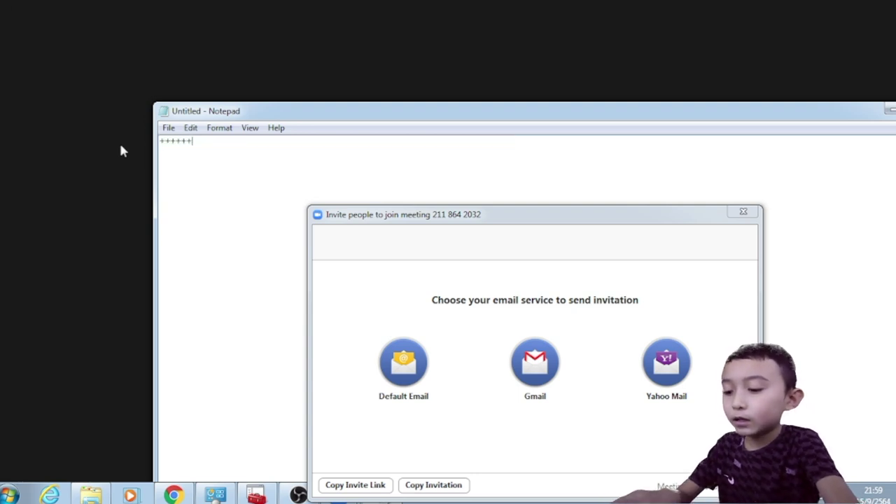
pyautogui.hotkey('ctrl', 'a')
pyautogui.hotkey('alt', 'Tab')
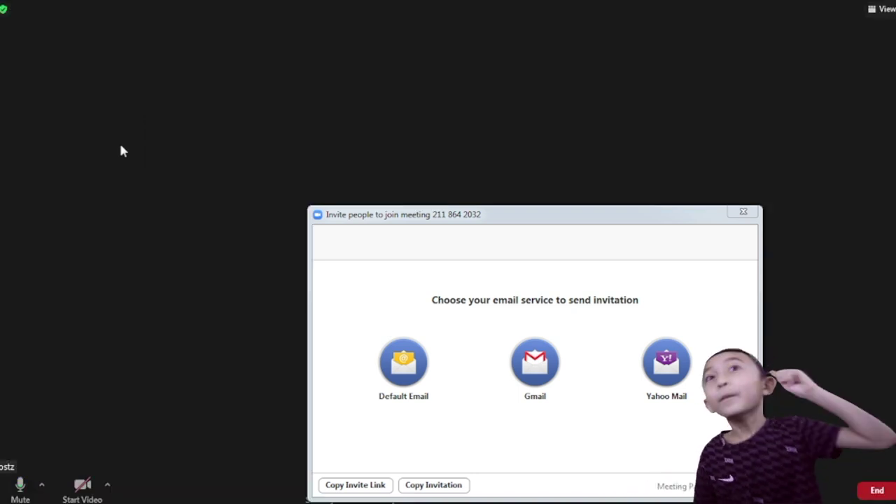